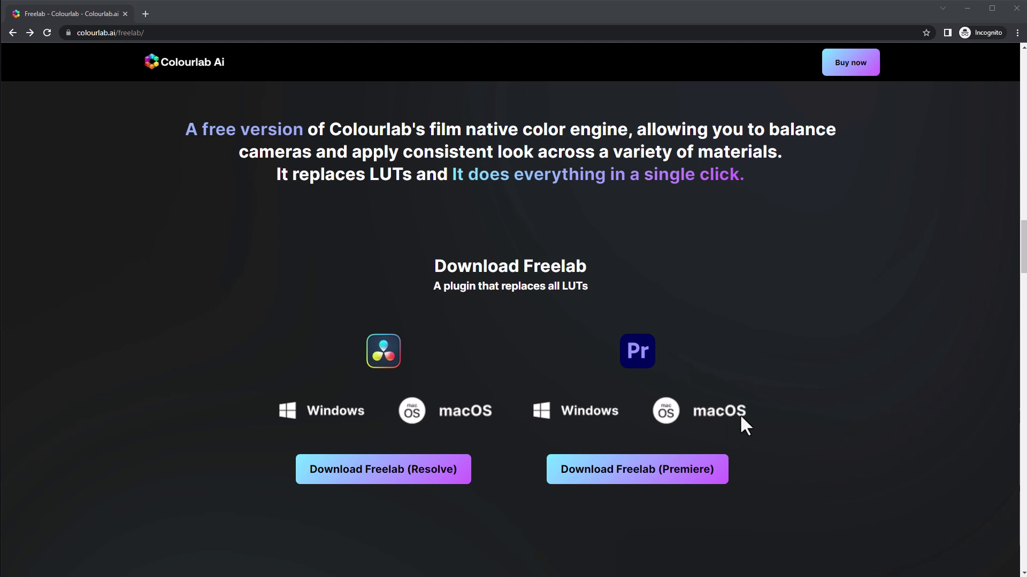
Step: Start the Download Freelab (Premiere) order and scroll down to the $0.00 Your order summary
left_click(689, 470)
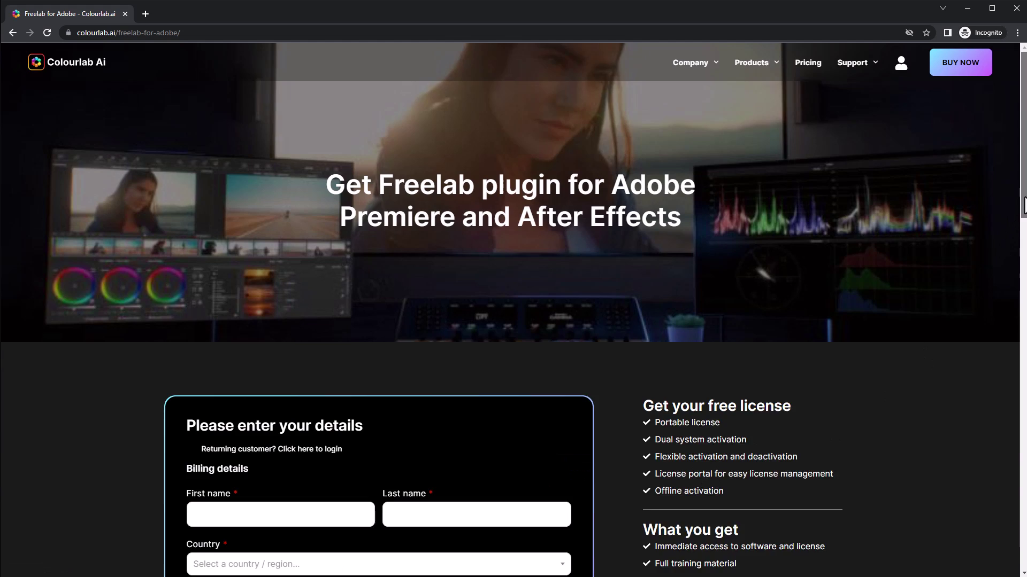
left_click_drag(1022, 204, 995, 452)
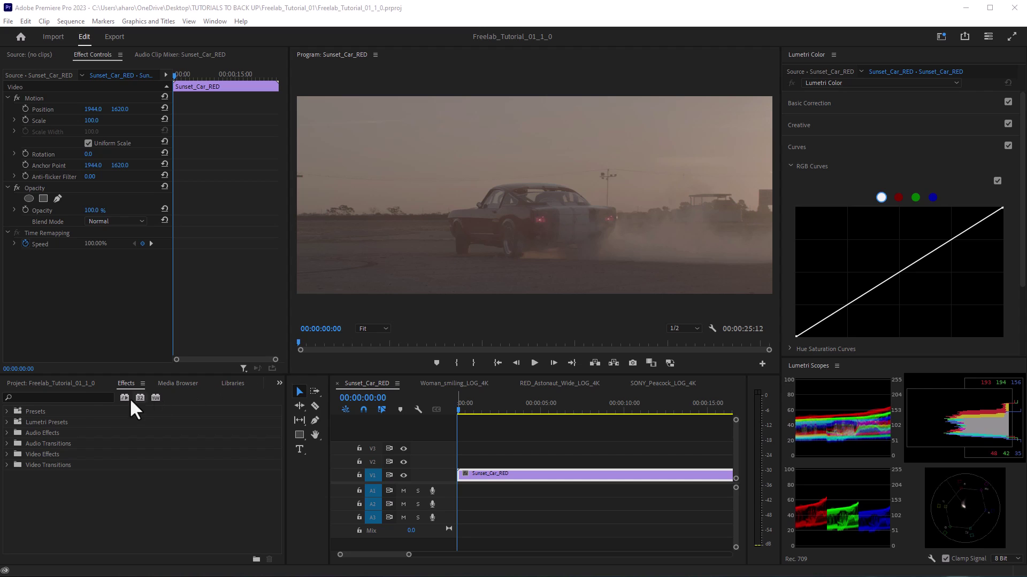
Step: Search the Effects panel for 'free' and drop Freelab onto the Sunset_Car_RED clip on V1
left_click(50, 395)
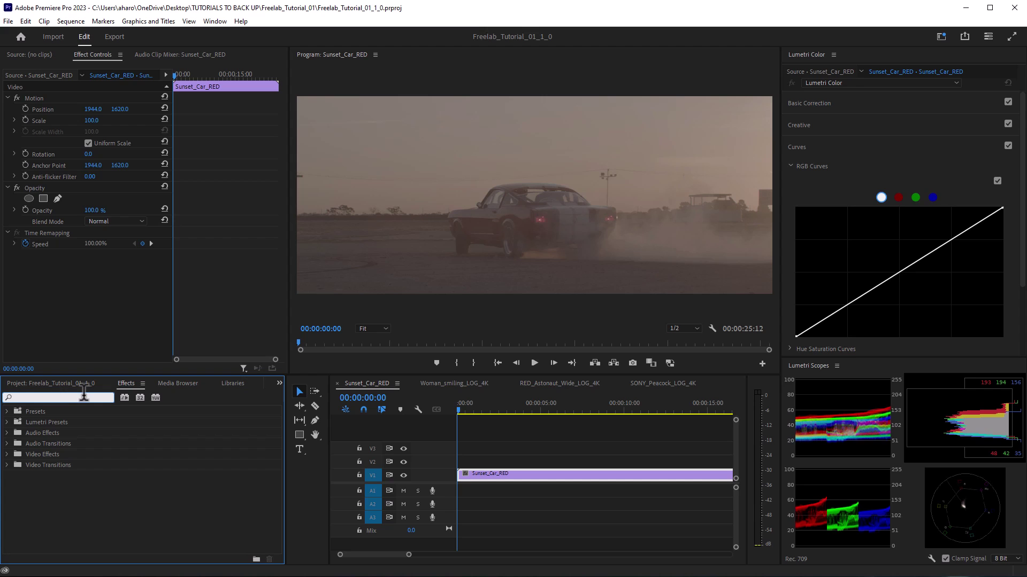
type("free")
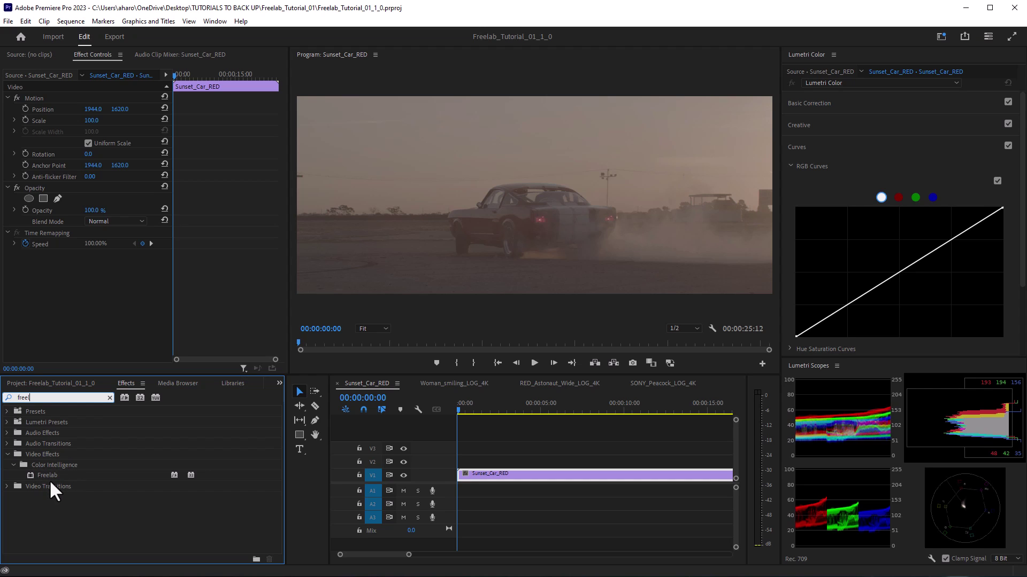
left_click_drag(45, 476, 483, 476)
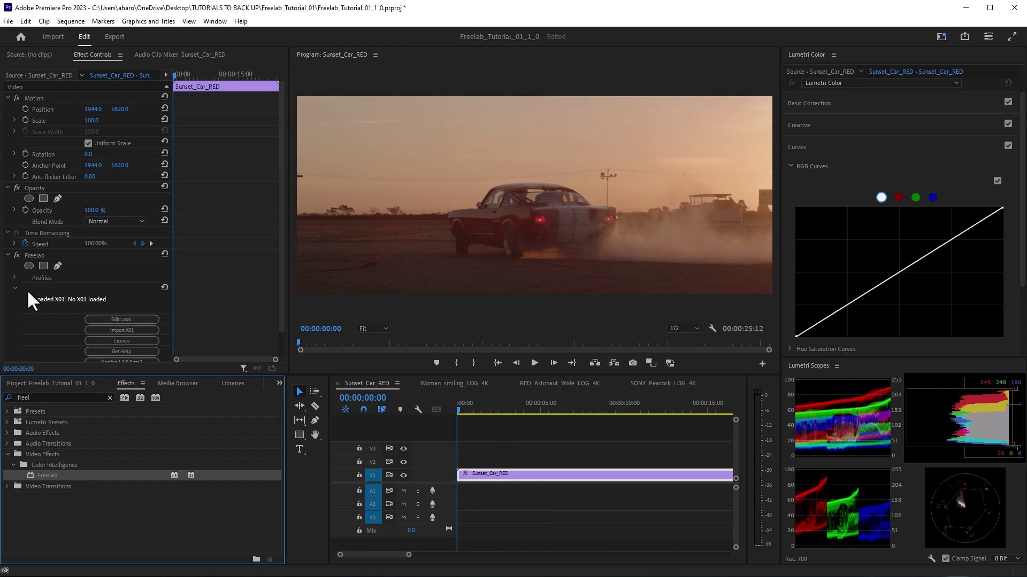
Step: Set Freelab's Input Profile to RED IPP2 RWG LOG3G10, then switch to the Woman_smiling_LOG_4K timeline
left_click(13, 278)
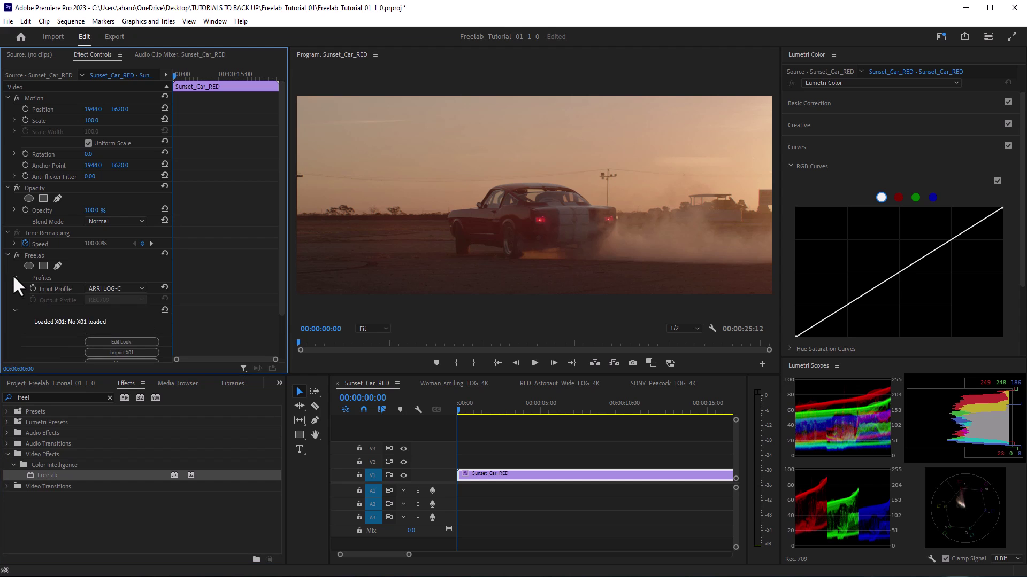
left_click(134, 288)
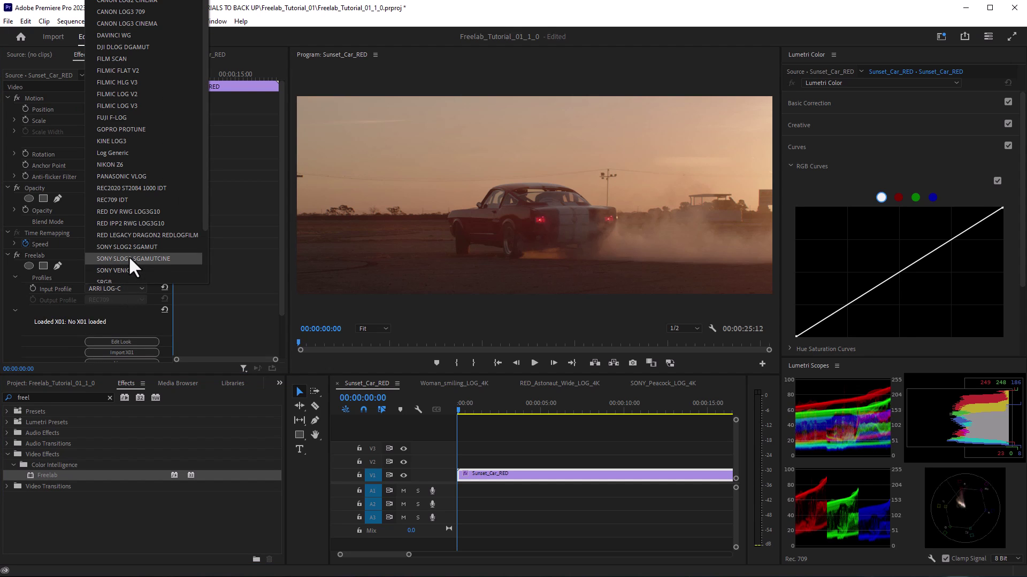
left_click(123, 224)
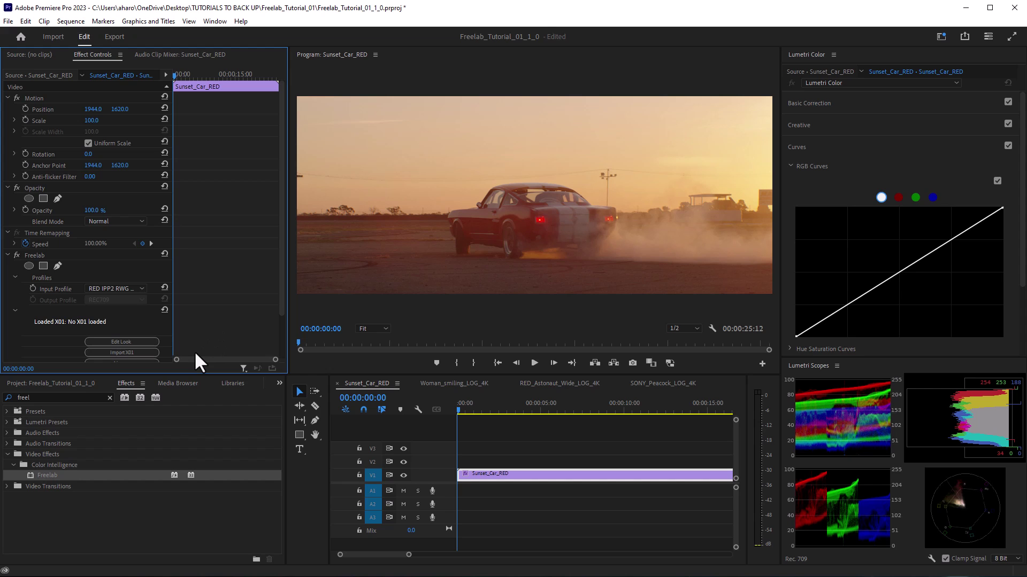
left_click(448, 382)
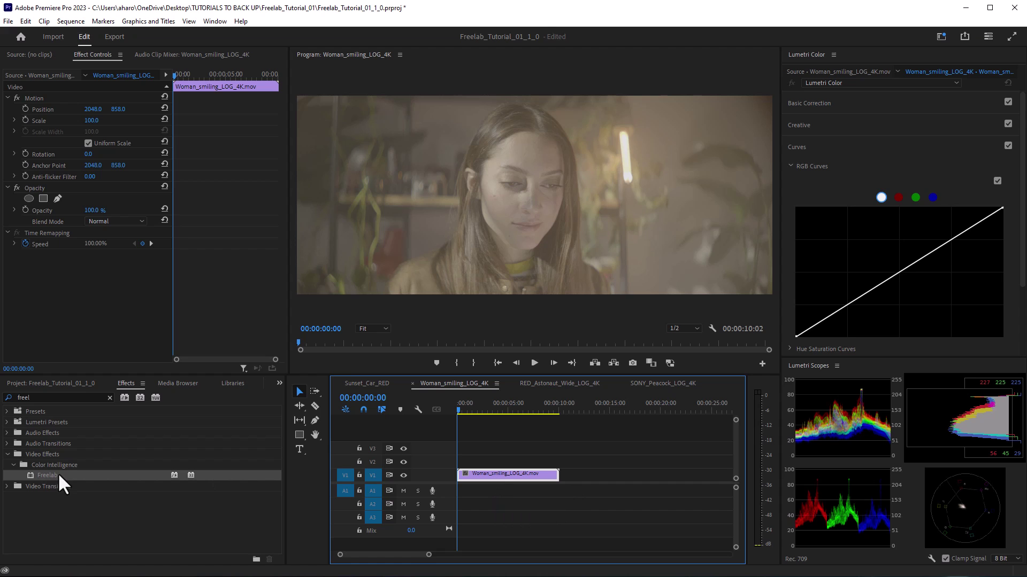
Step: Apply Freelab to the woman clip and set its Input Profile to Log Generic
left_click_drag(57, 473, 489, 481)
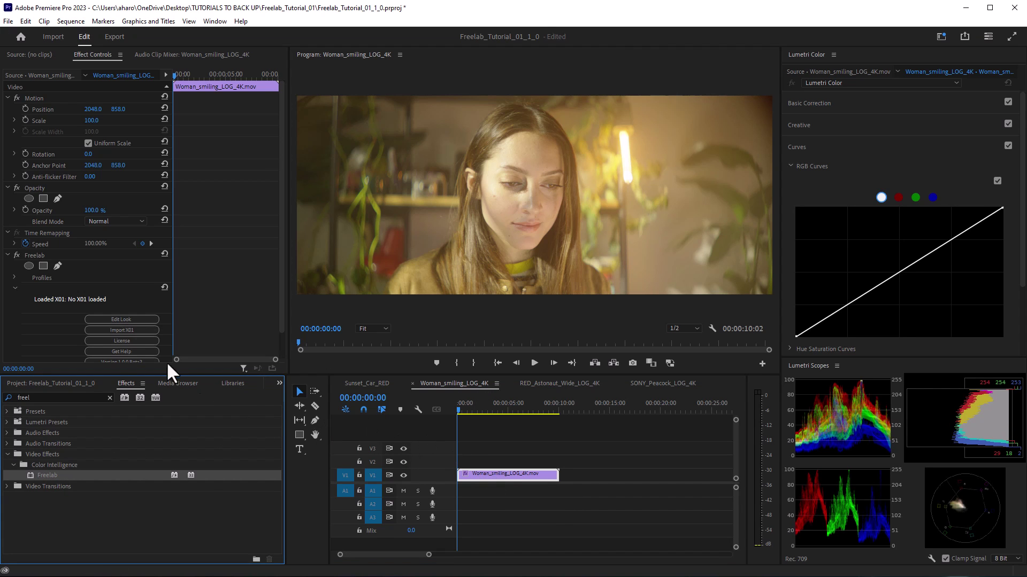
left_click(14, 278)
left_click(140, 289)
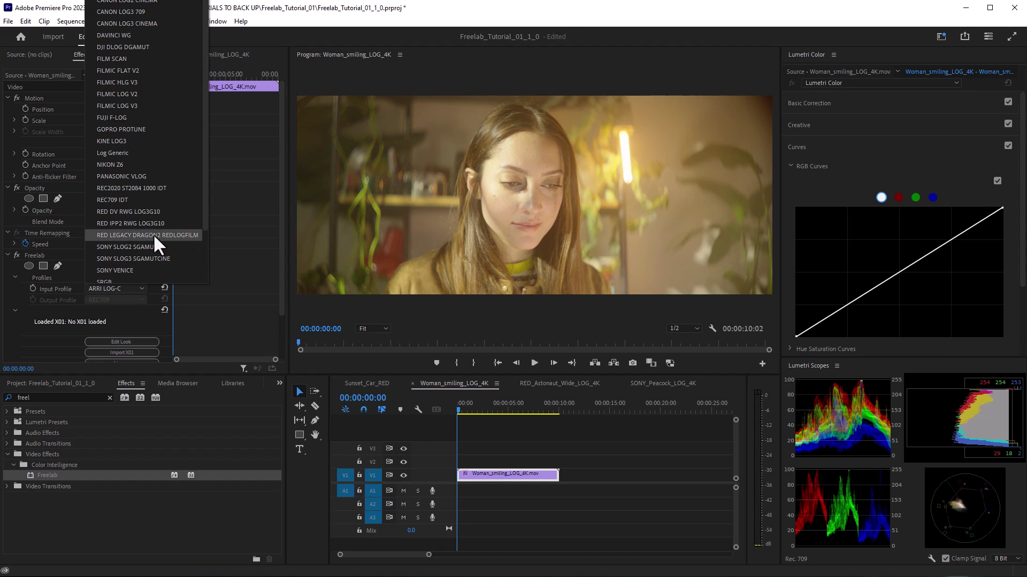
left_click(140, 154)
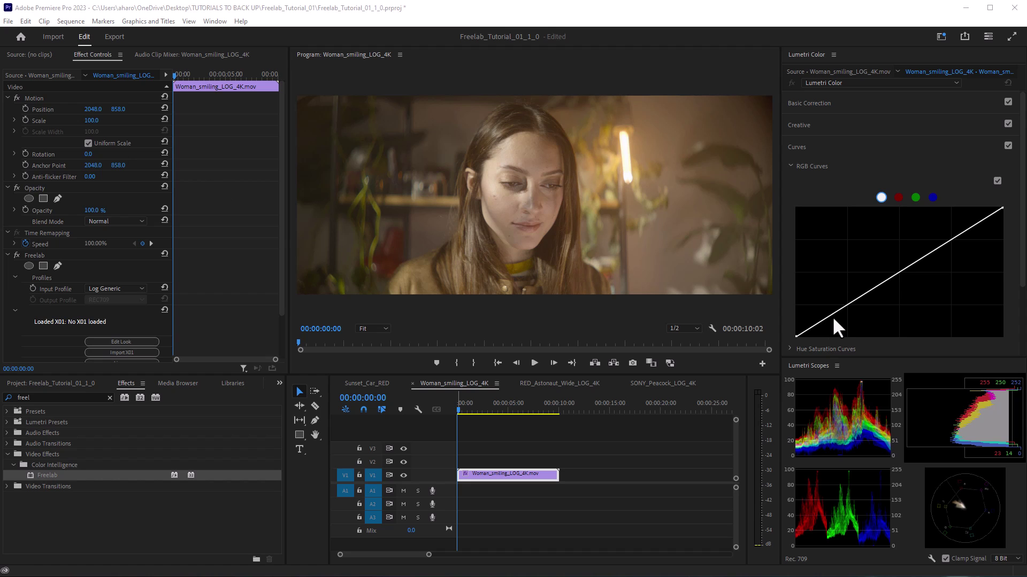
Step: Add an RGB Curves contrast curve, lowering a shadow point and raising an upper-midtone point
left_click_drag(834, 315, 835, 321)
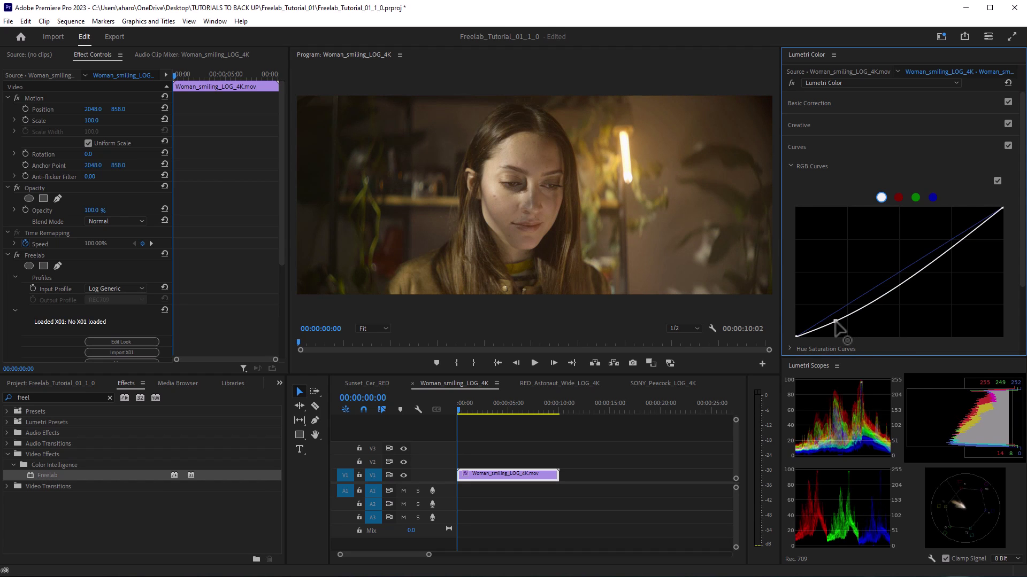
left_click_drag(936, 273, 929, 254)
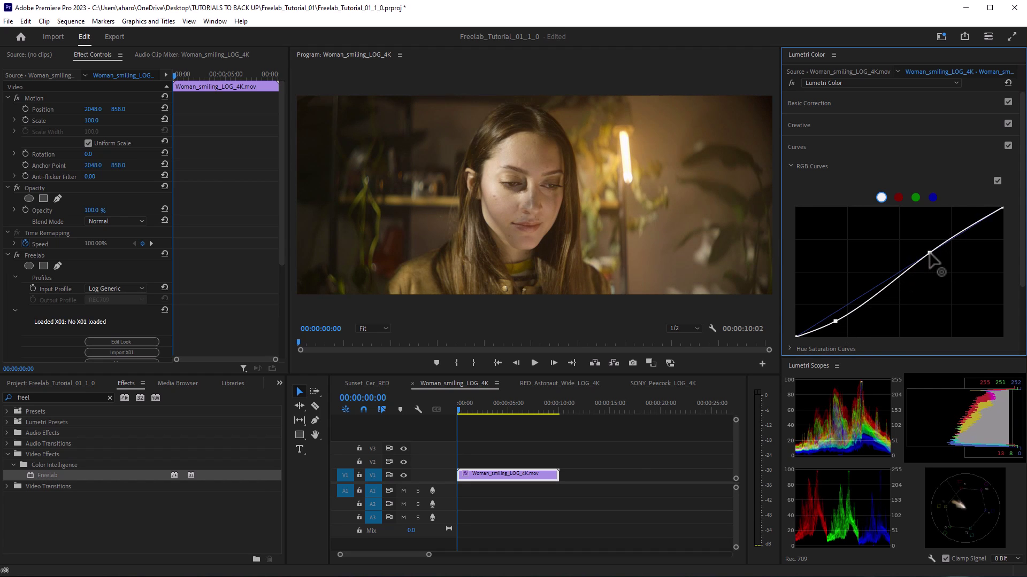
left_click(792, 167)
Step: In Color Wheels & Match, tint the shadows slightly green and warm the highlights
left_click(788, 203)
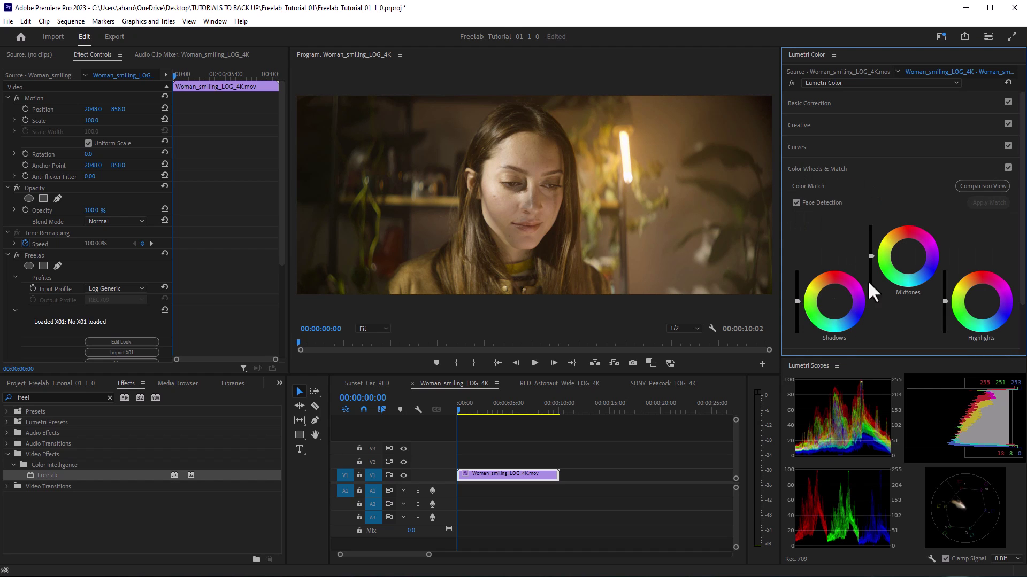
left_click_drag(839, 308, 841, 317)
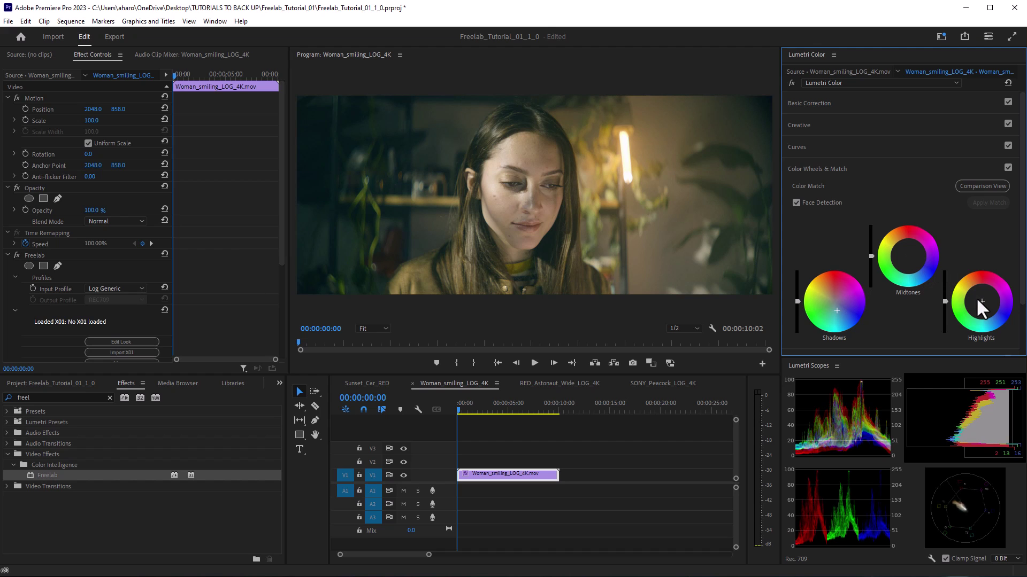
left_click_drag(976, 299, 974, 290)
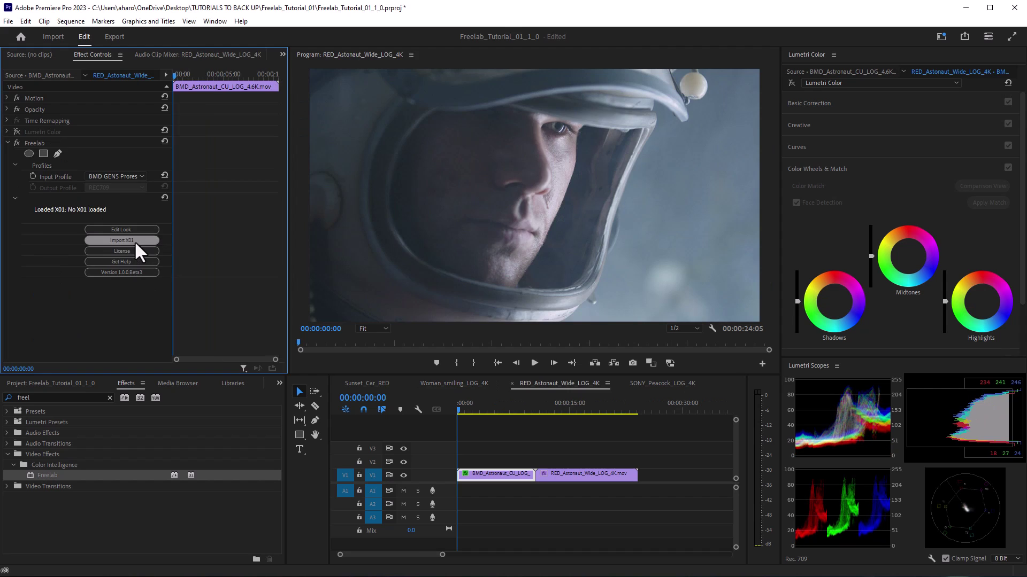
Step: Load the Blue_Space.x01 look into Freelab on the current astronaut clip
left_click(136, 240)
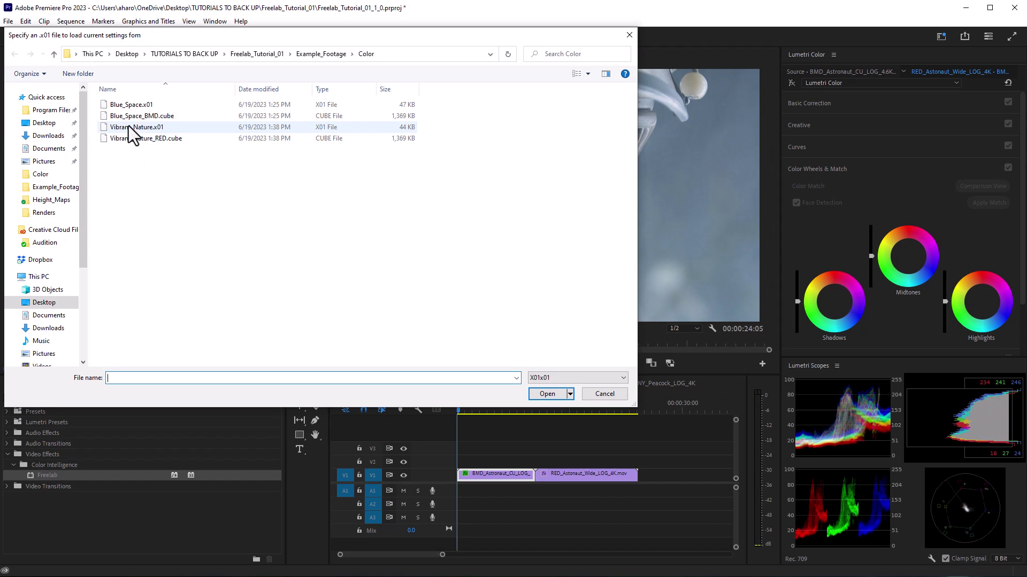
left_click(131, 105)
left_click(545, 393)
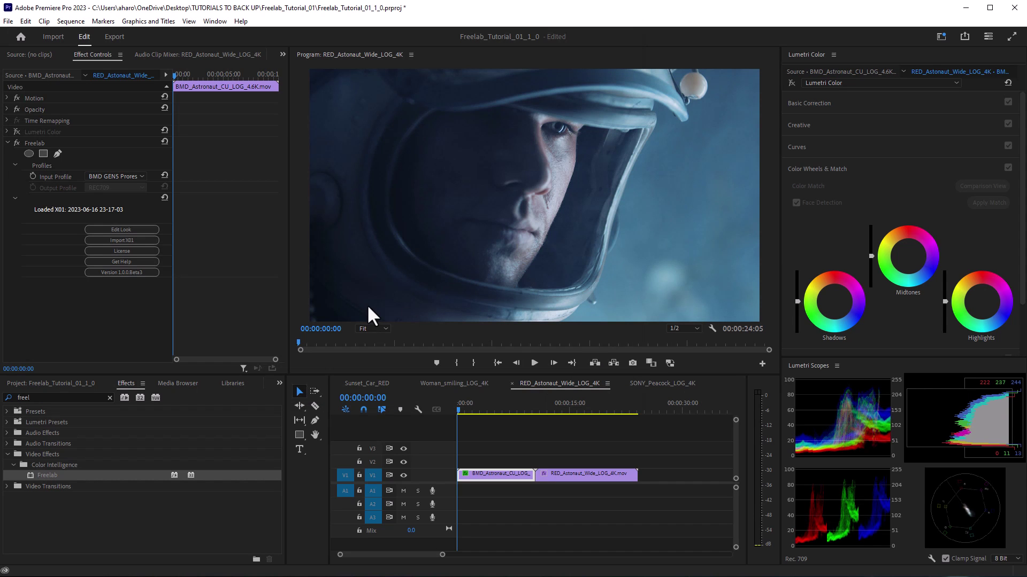
Step: Apply Freelab to the RED astronaut wide clip with a RED camera Input Profile
left_click_drag(468, 410, 579, 472)
left_click_drag(54, 476, 553, 476)
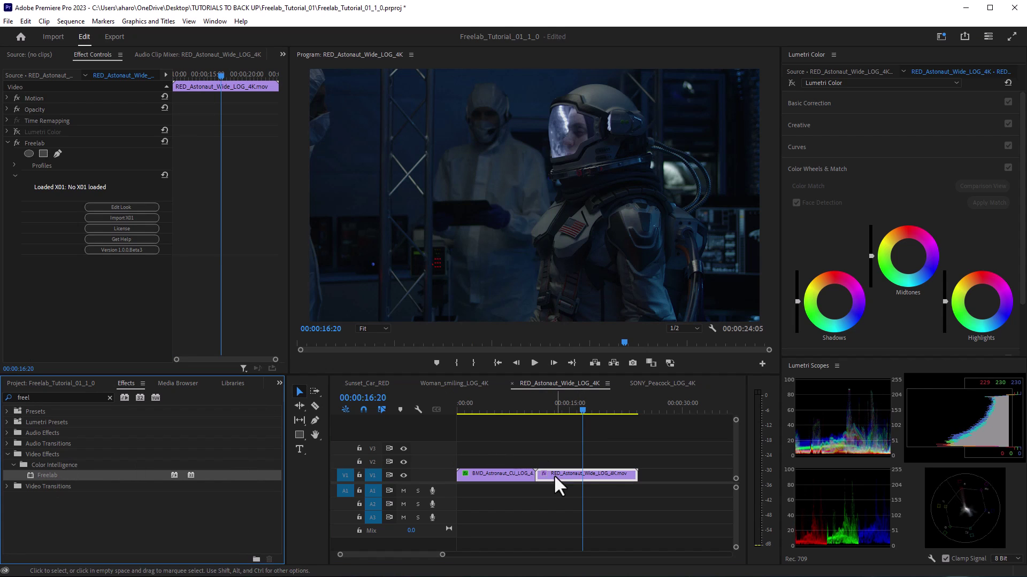
left_click(12, 166)
left_click(100, 176)
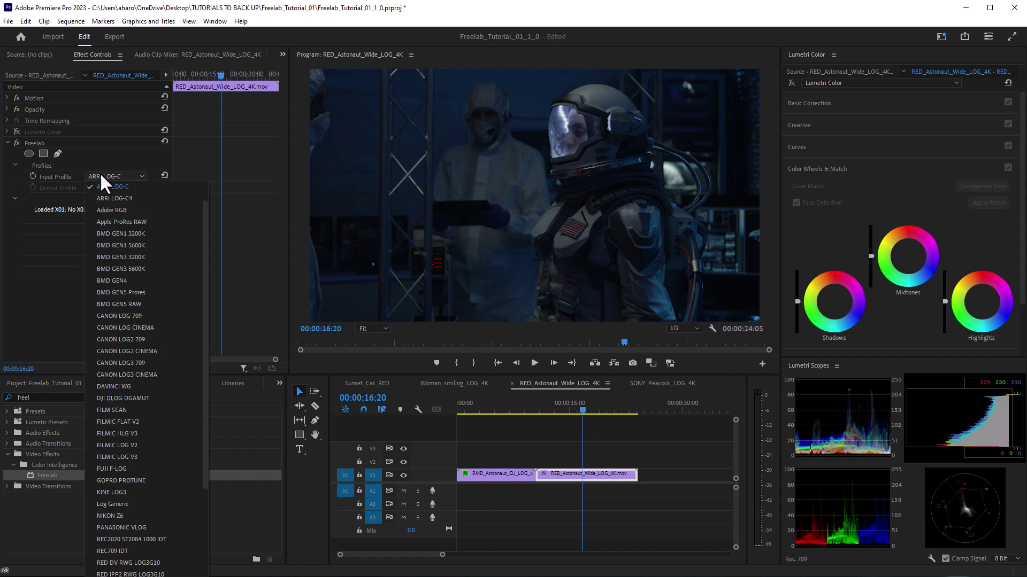
left_click(126, 563)
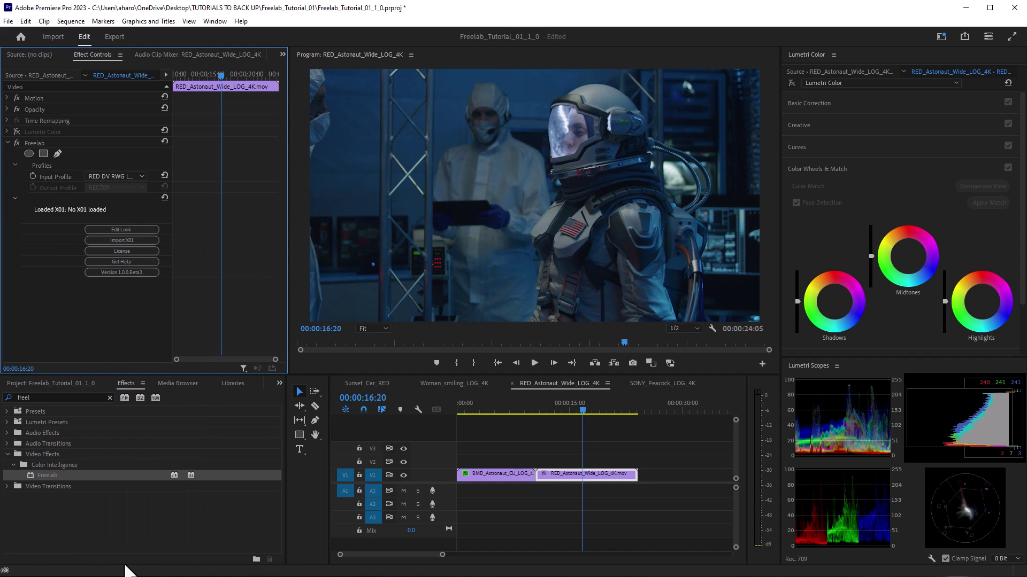
Step: Load Blue_Space.x01 into the wide clip's Freelab and return the playhead to the sequence start
left_click(126, 249)
left_click(131, 104)
left_click(531, 396)
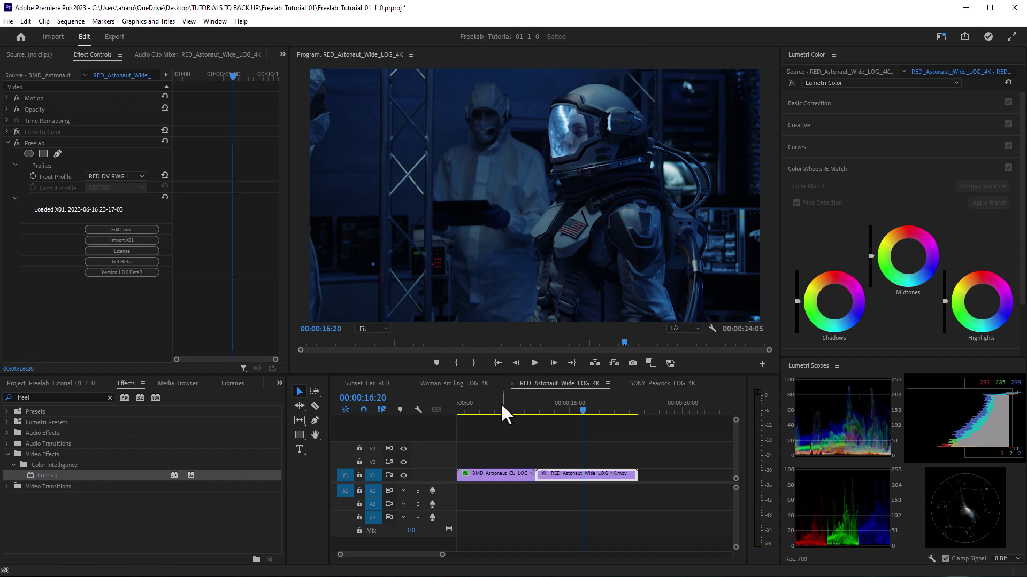
left_click_drag(500, 403, 461, 409)
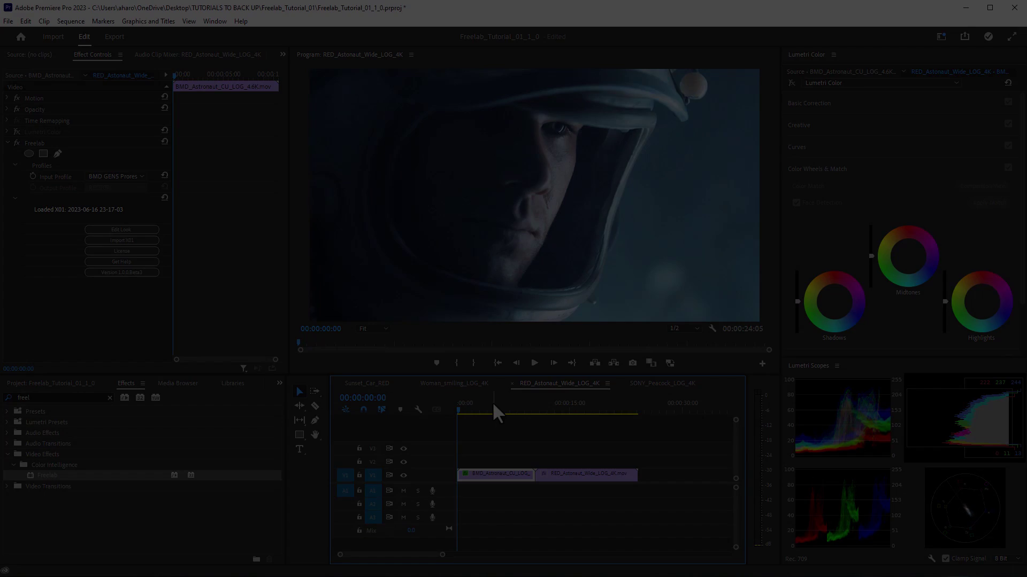